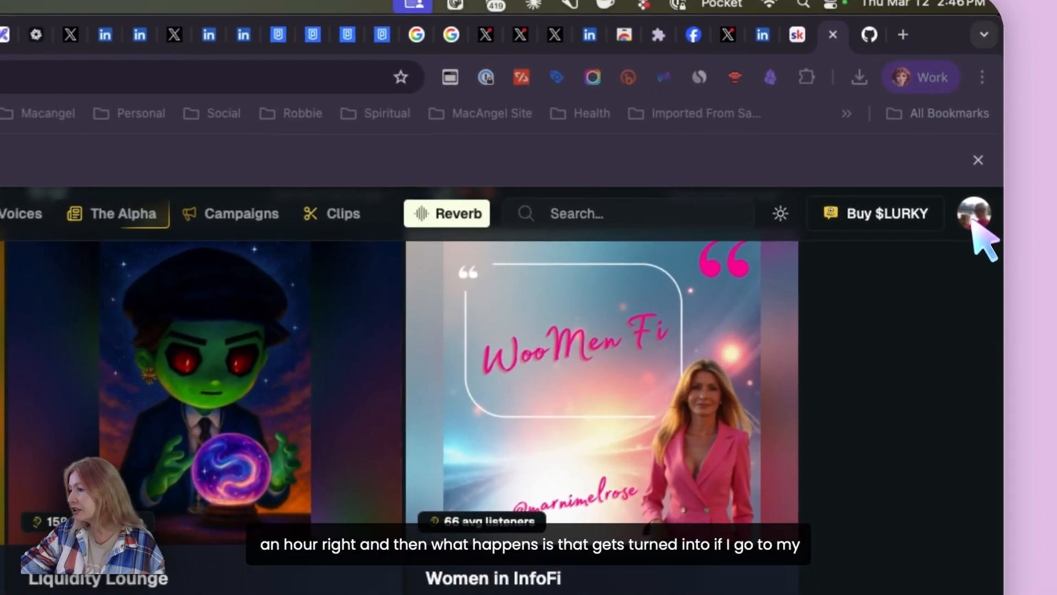
# Step: Go to the account dashboard, show My spaces and open the "WooMenFi - Let's talk OpenClaw" space
pyautogui.click(973, 215)
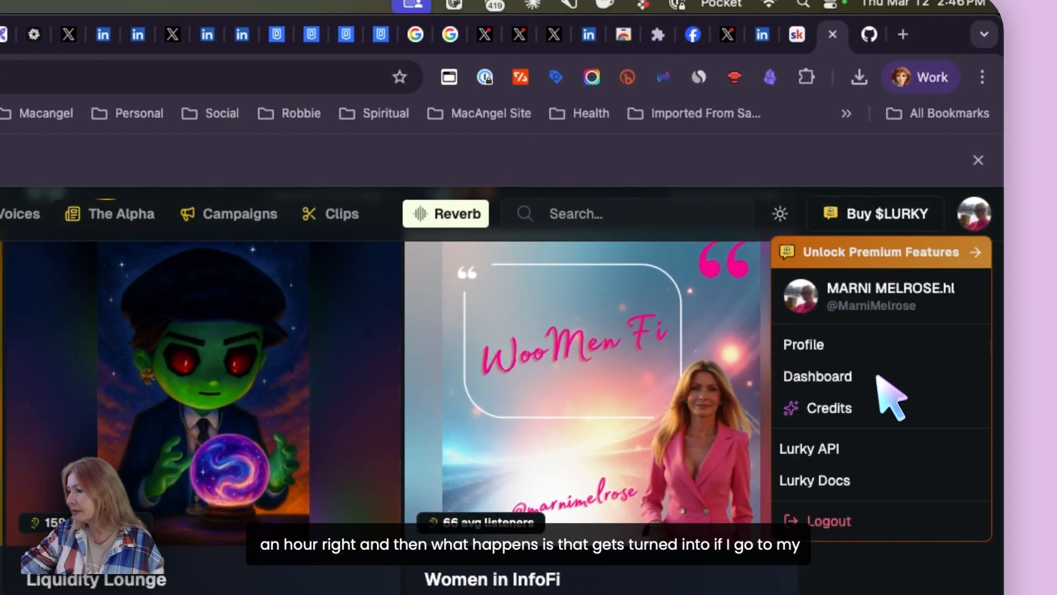
pyautogui.click(878, 376)
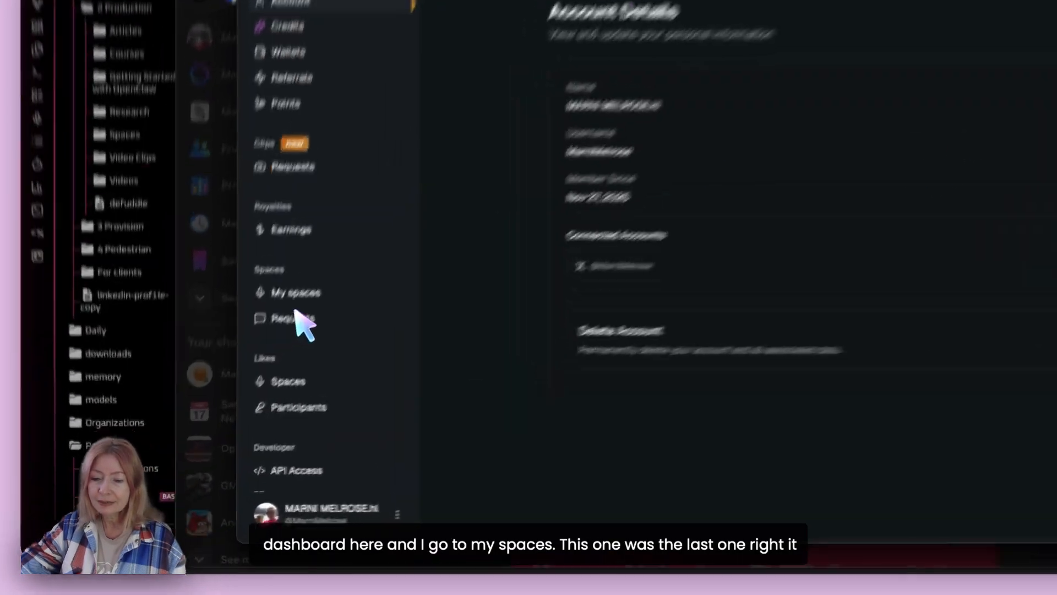
pyautogui.click(386, 209)
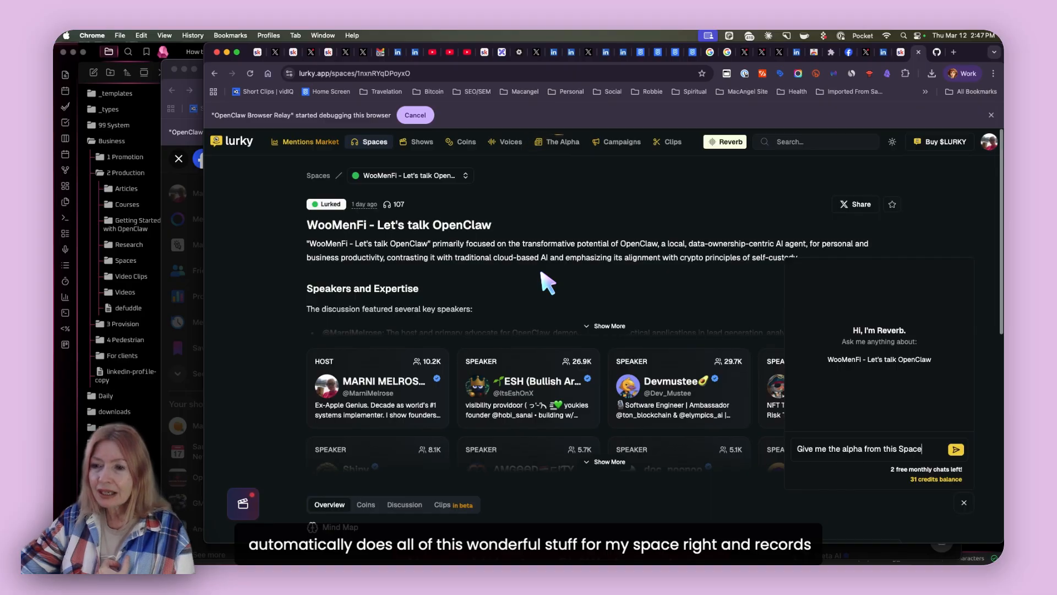
# Step: Close the Reverb chat on the space page and bring the overview's mind map into view
pyautogui.scroll(-1, 545, 281)
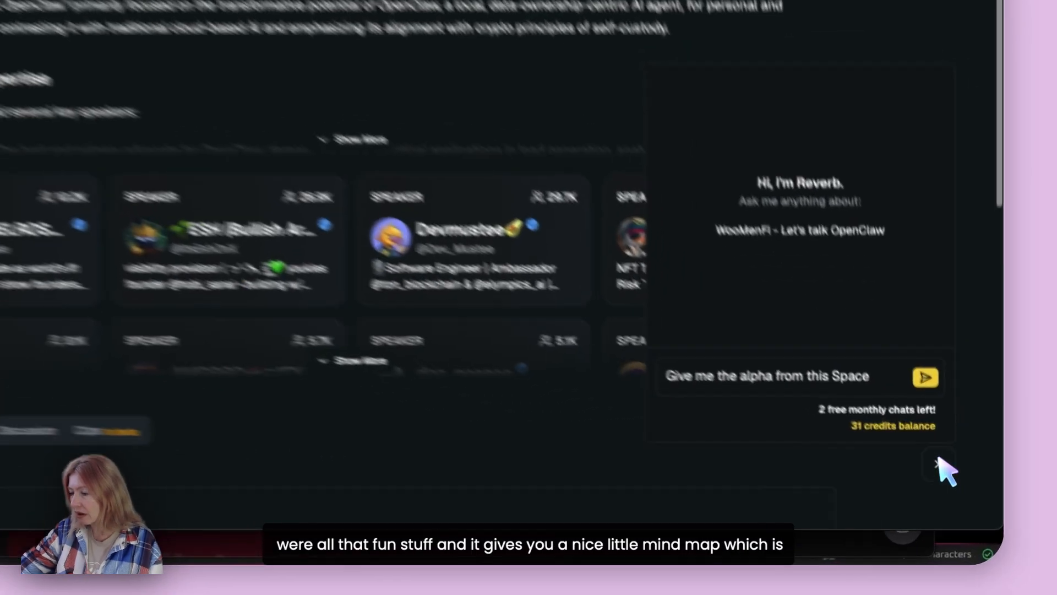
pyautogui.click(353, 396)
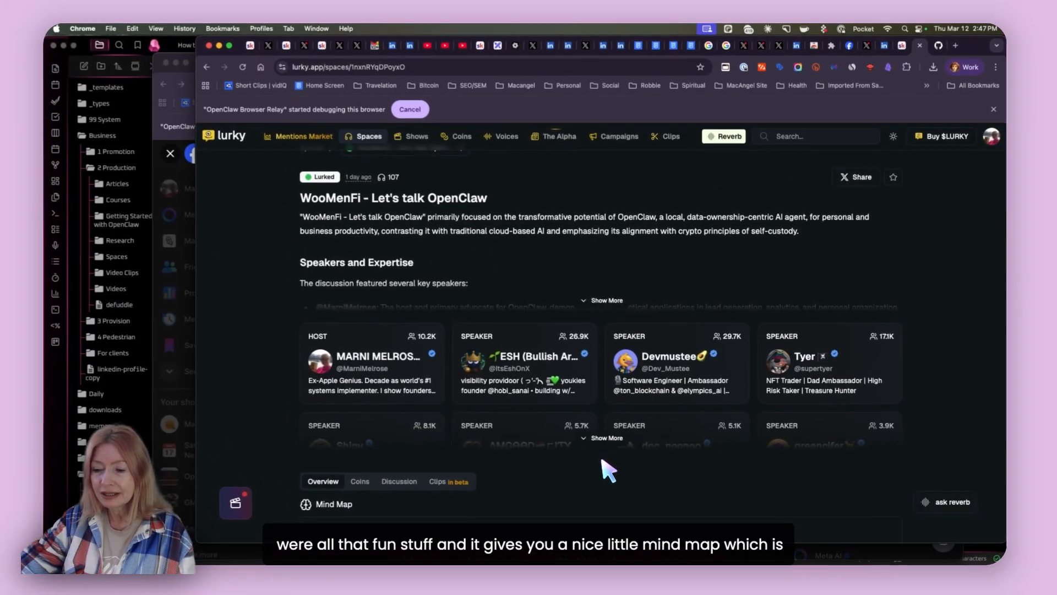
pyautogui.scroll(-4, 582, 449)
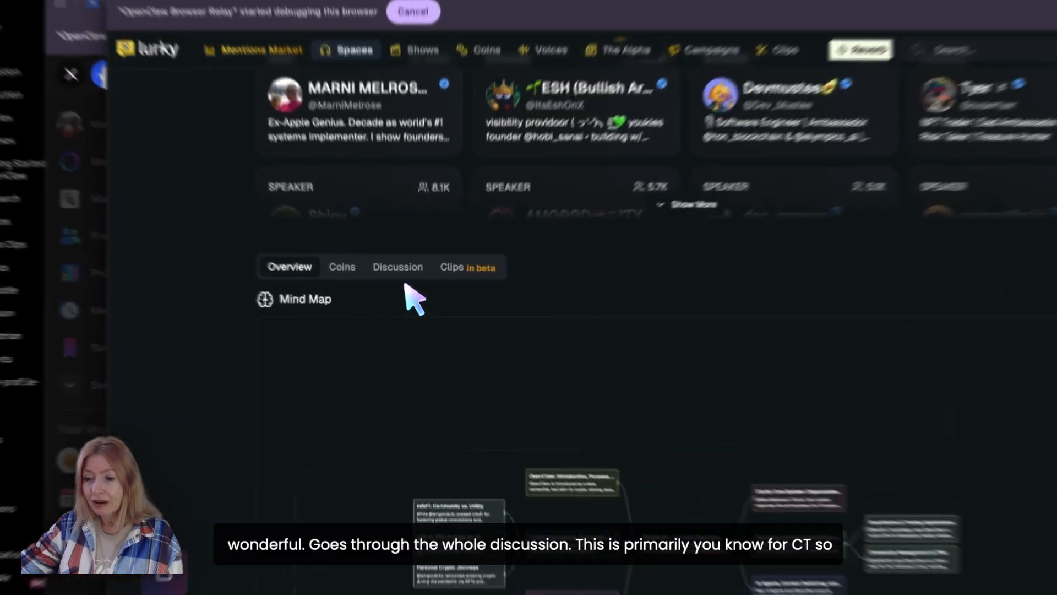
# Step: Look through the discussion, the mentioned coins and the generated clips of the "Let's talk OpenClaw" space
pyautogui.click(388, 239)
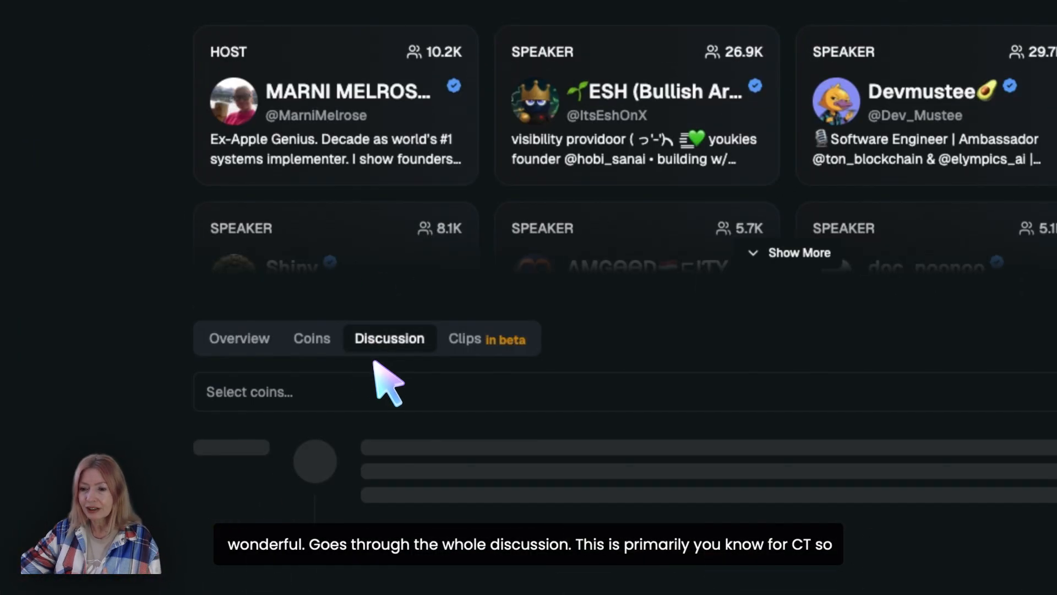
pyautogui.click(309, 339)
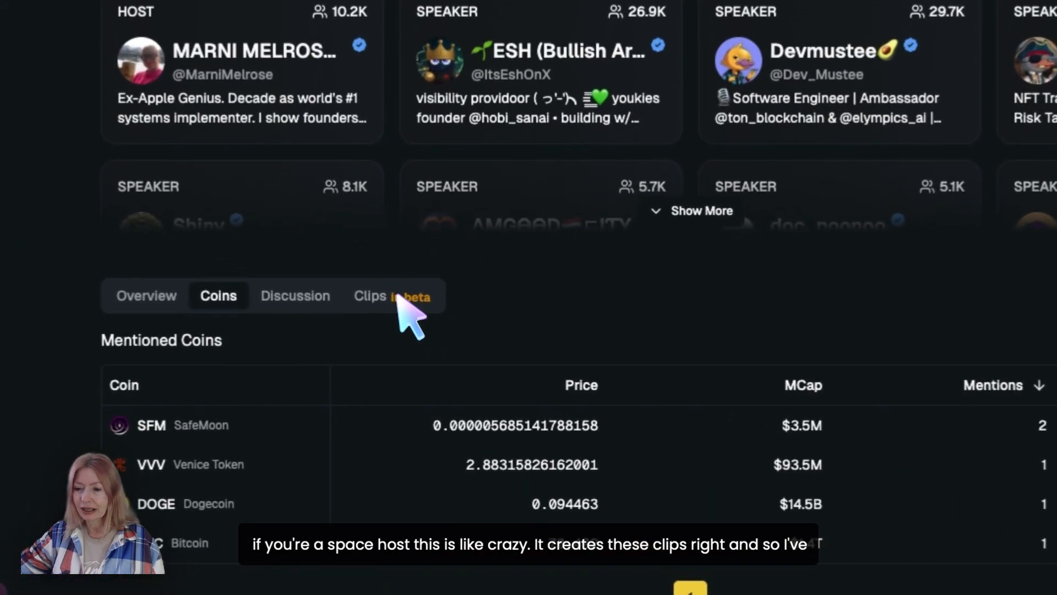
pyautogui.click(455, 347)
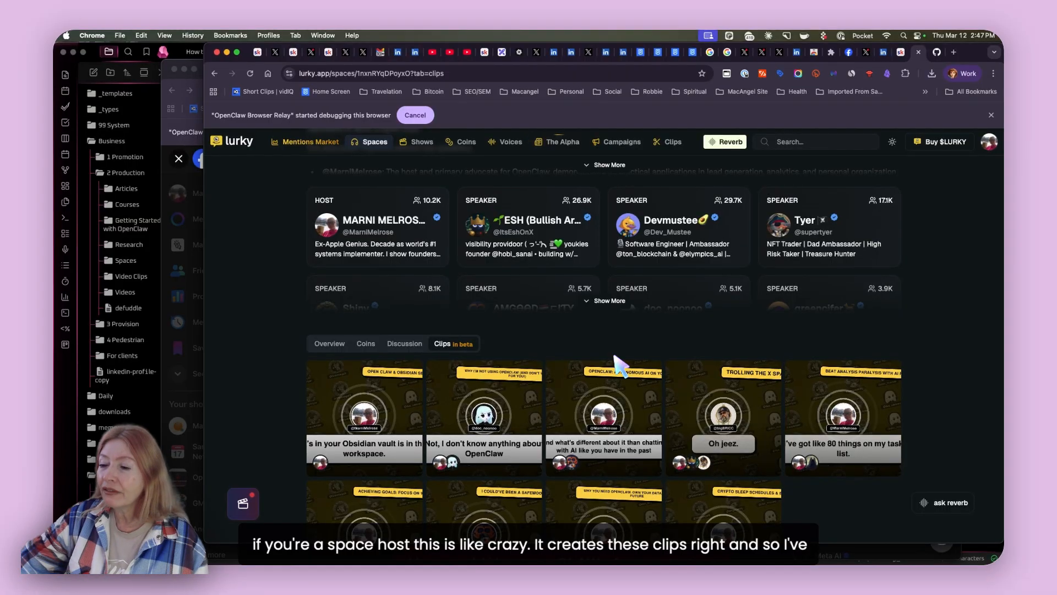
pyautogui.scroll(-3, 615, 357)
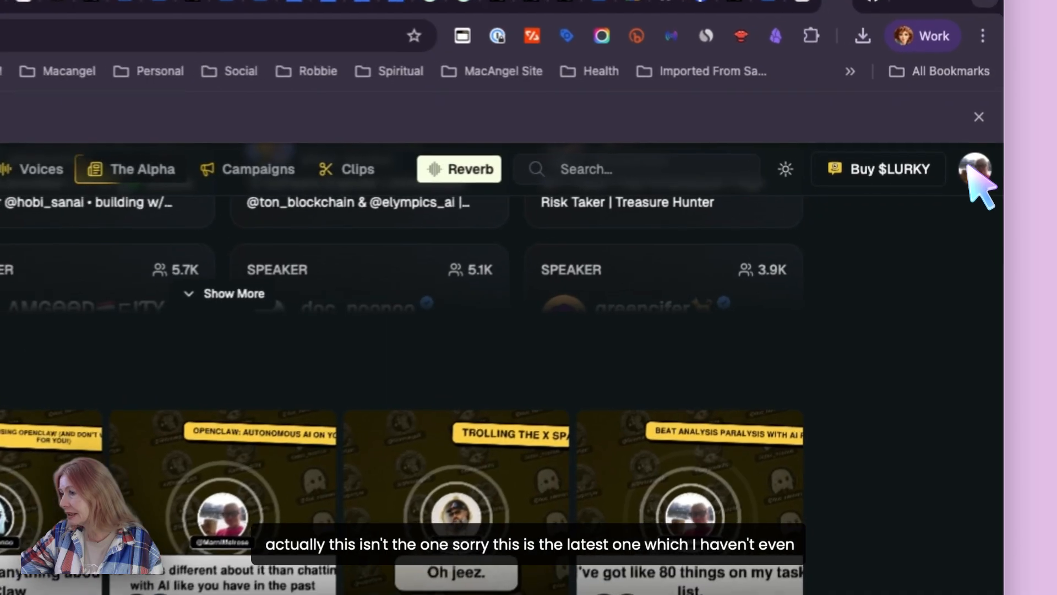
# Step: Return to the profile's list of spaces and open "WooMenFi - how not to loose your OpenClaw's Mind"
pyautogui.click(989, 142)
pyautogui.click(888, 333)
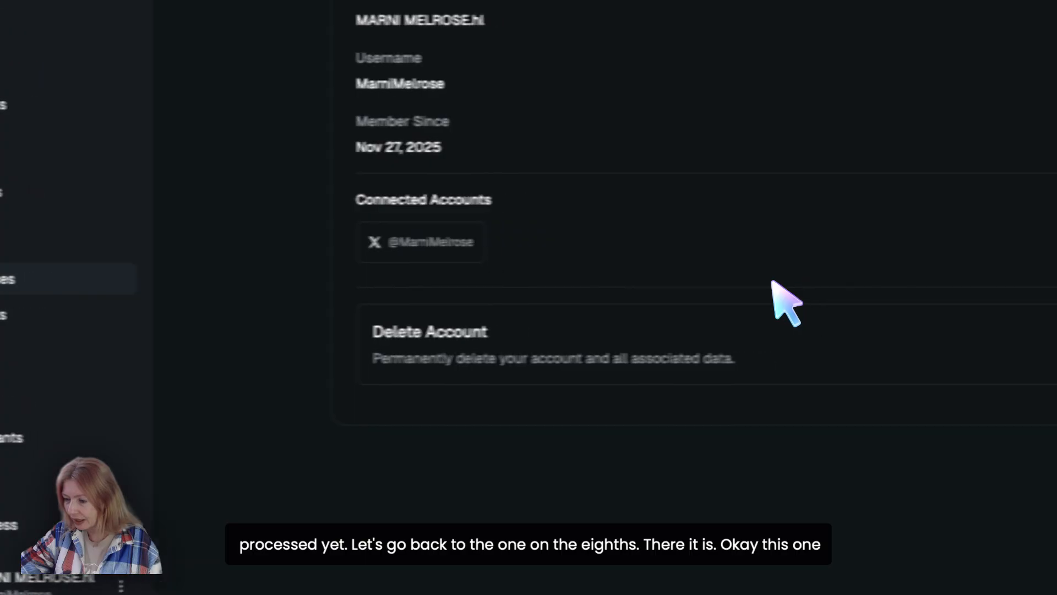
pyautogui.press('super+w')
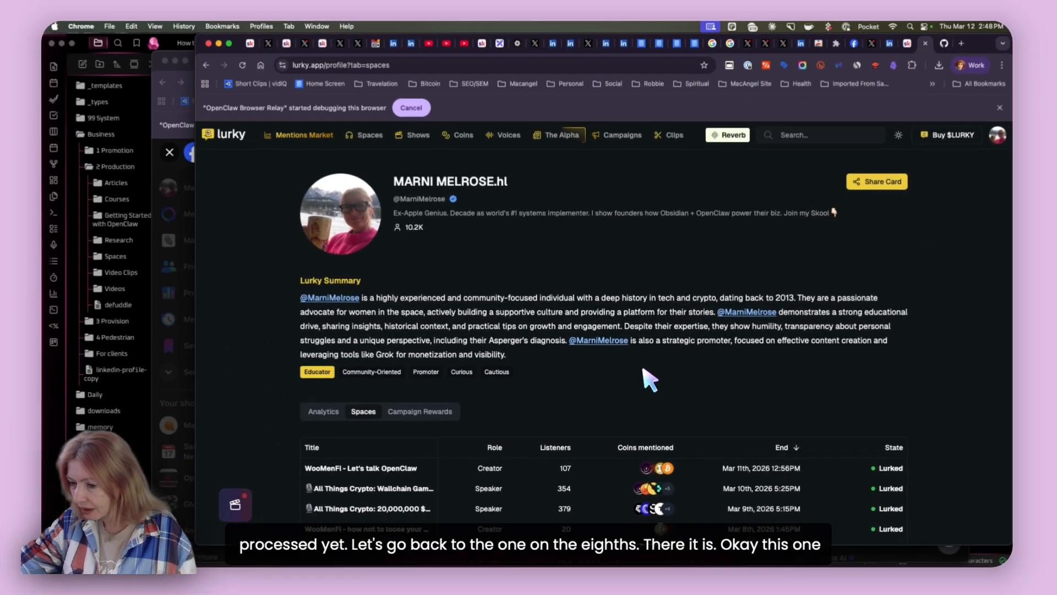
pyautogui.scroll(-2, 644, 366)
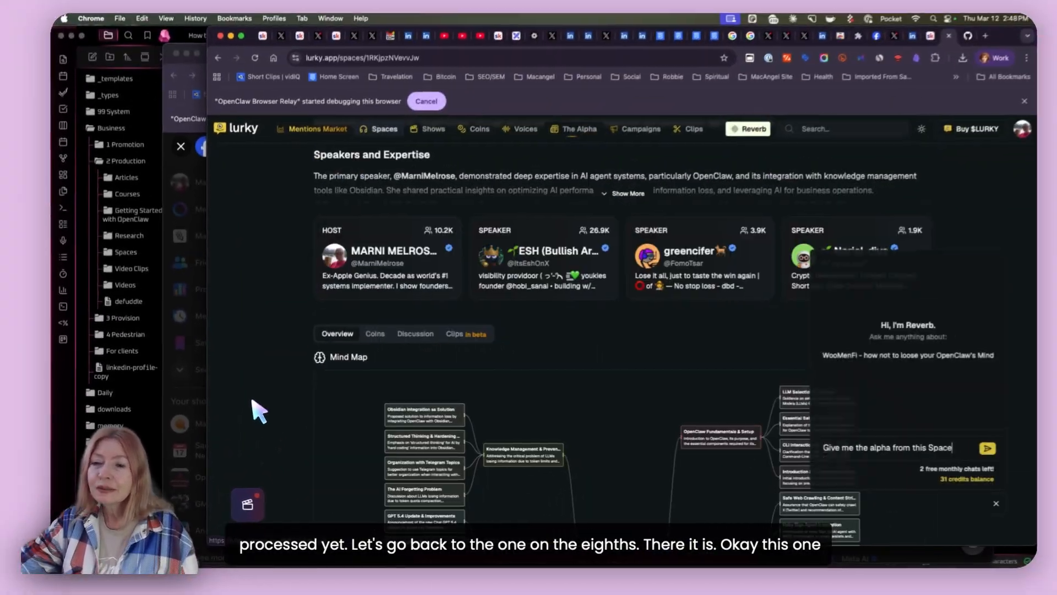
pyautogui.scroll(2, 253, 413)
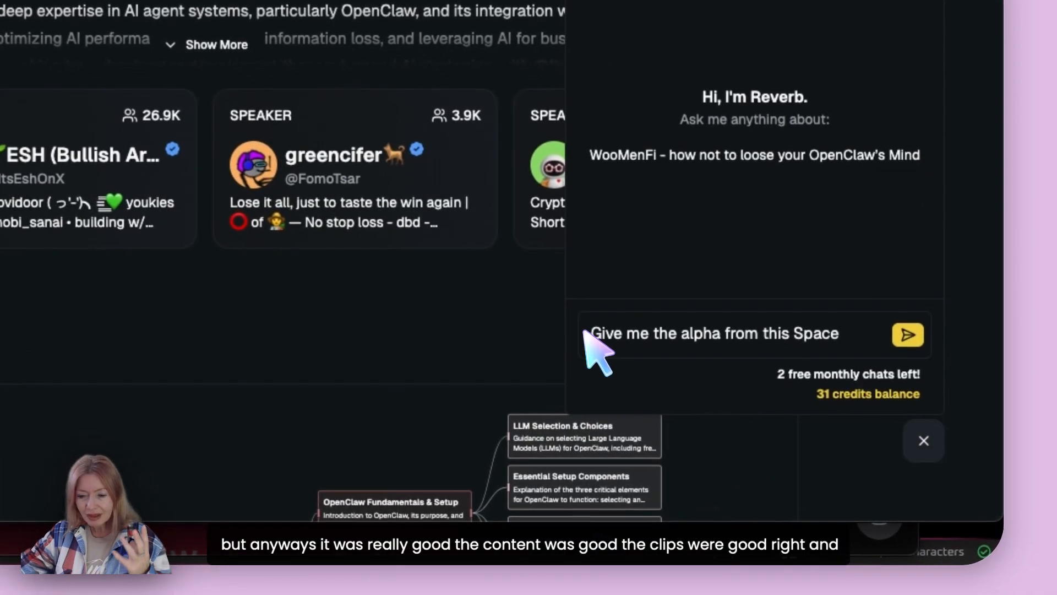
# Step: Dismiss the Reverb chat, then play part of the space's clip "Why Your OpenClaw Forgets Everything" and pause it
pyautogui.press('Escape')
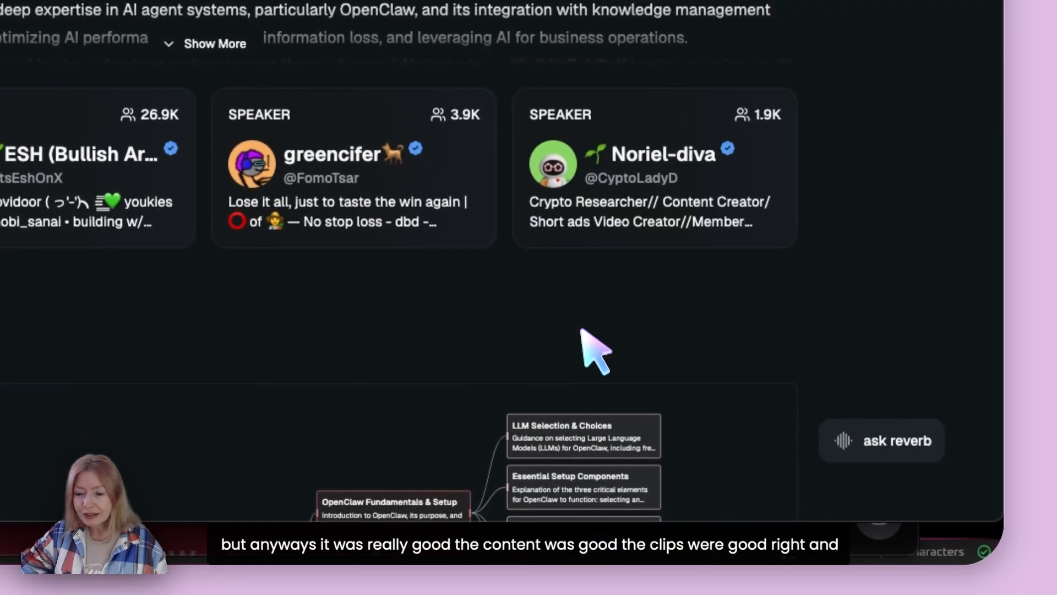
pyautogui.click(395, 309)
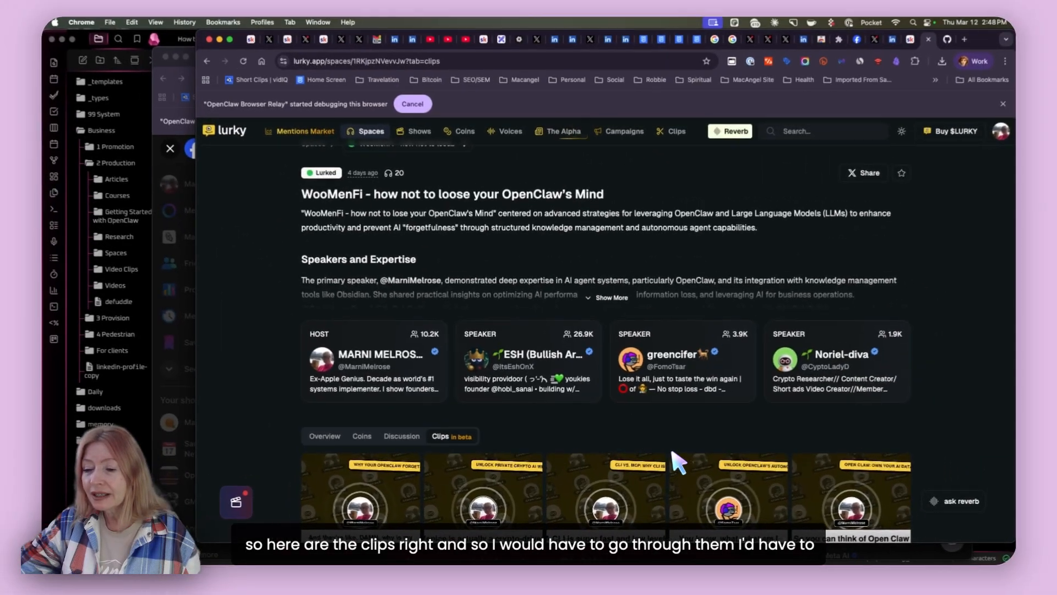
pyautogui.scroll(-5, 678, 462)
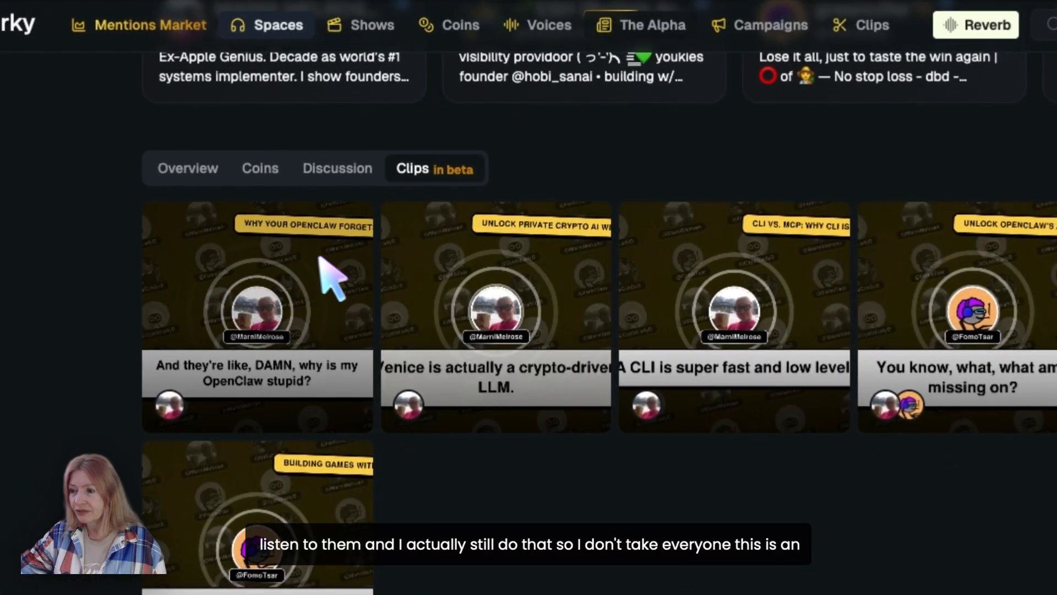
pyautogui.click(319, 257)
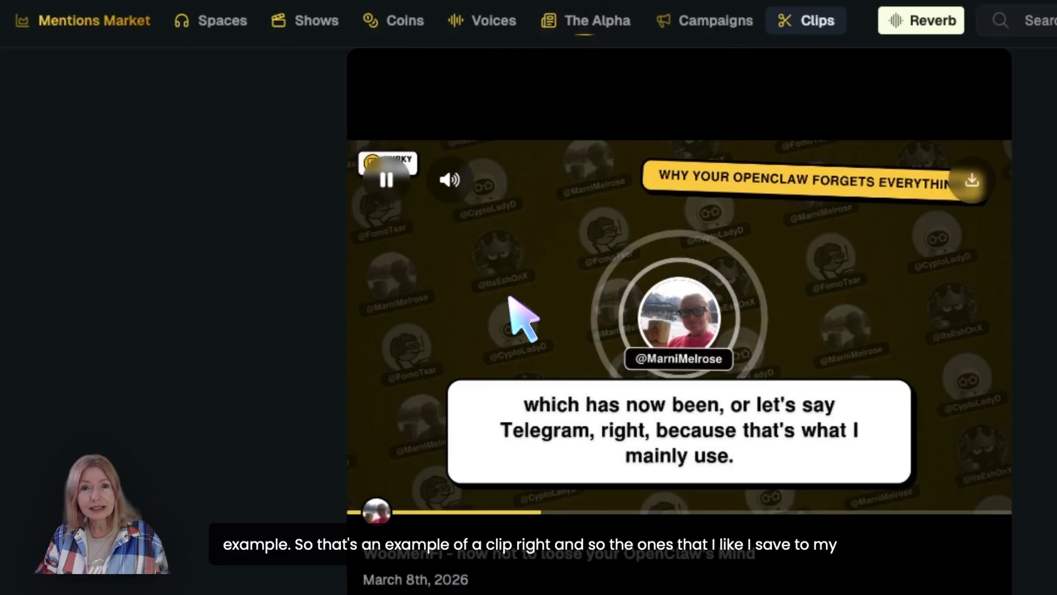
pyautogui.click(508, 298)
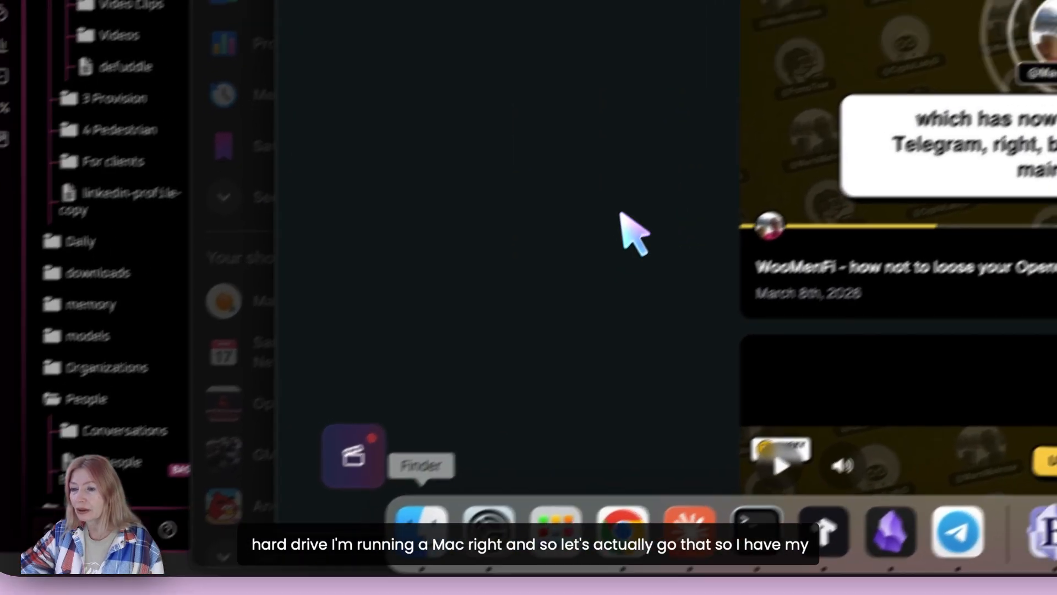
# Step: Switch to Finder and show the contents of the 2026-03-08 Space folder inside Shared > Video Clips
pyautogui.click(305, 530)
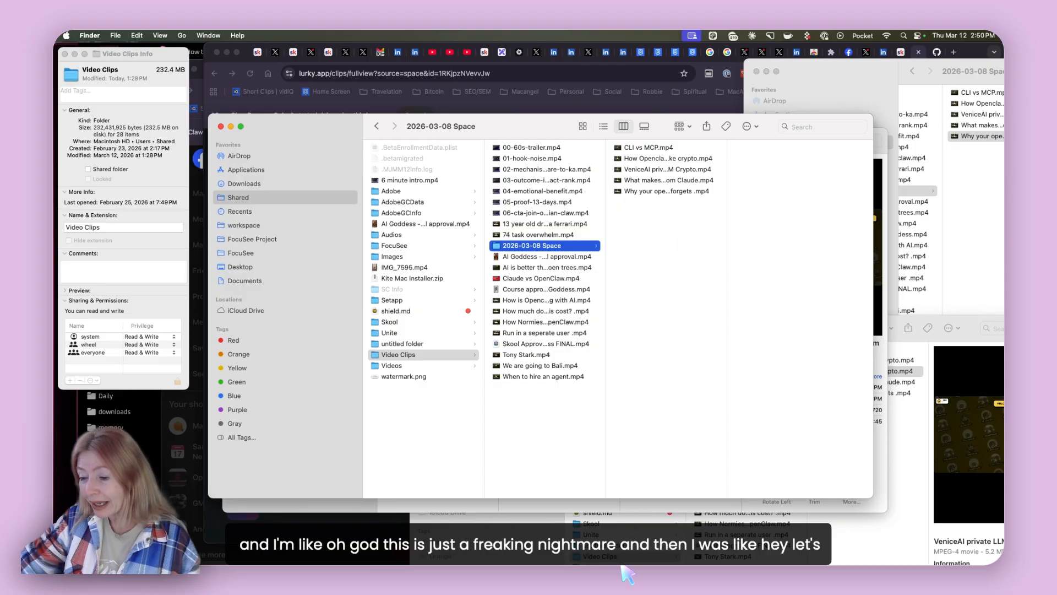
# Step: Switch to Telegram and find the Pocket bot conversation about making a separate object for short video clips, then read the reply
pyautogui.moveTo(629, 545)
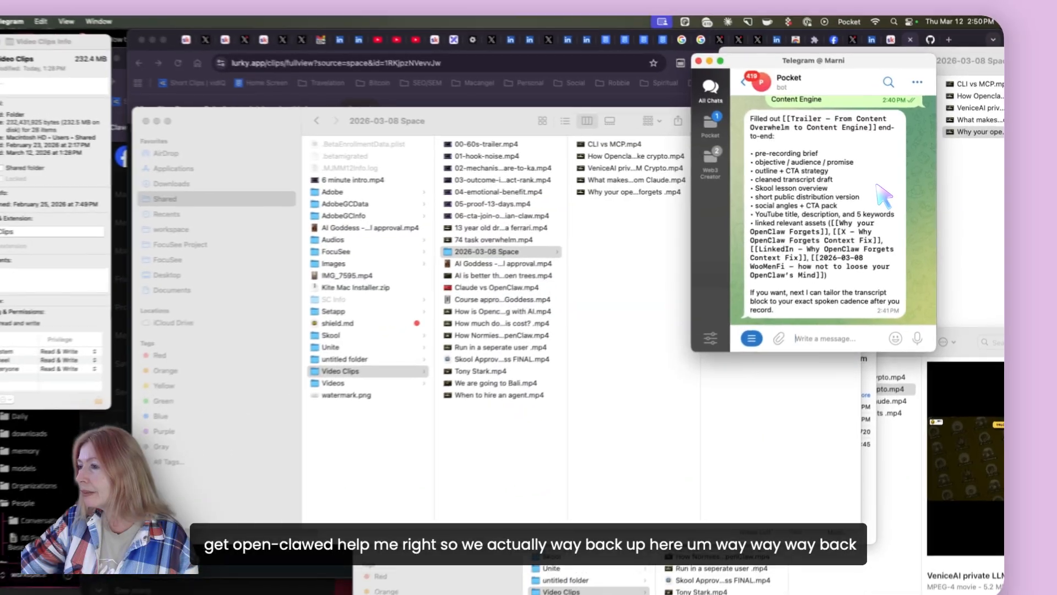
pyautogui.scroll(15, 884, 195)
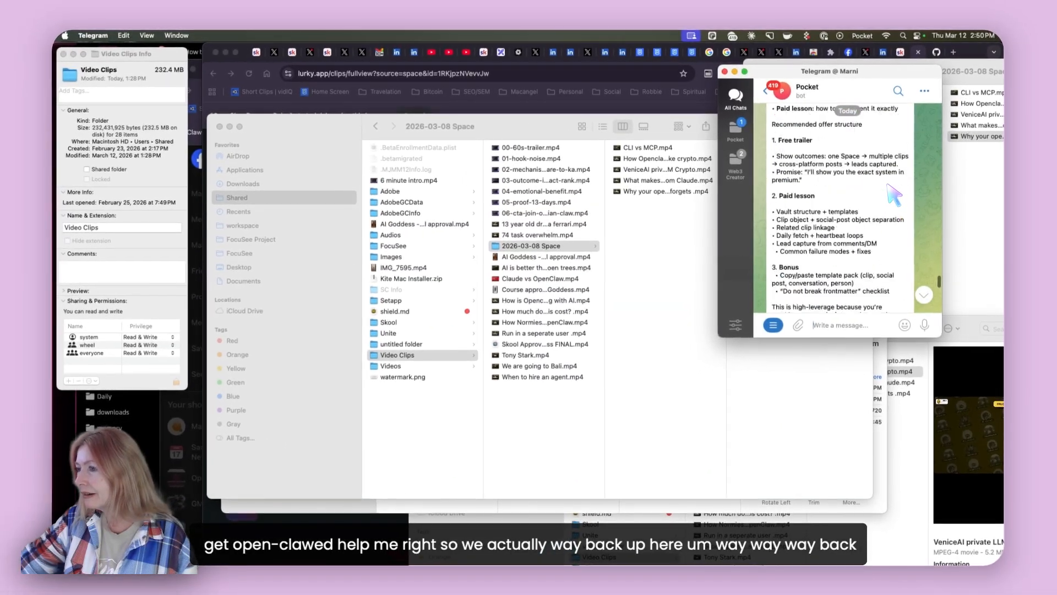
pyautogui.scroll(5, 893, 194)
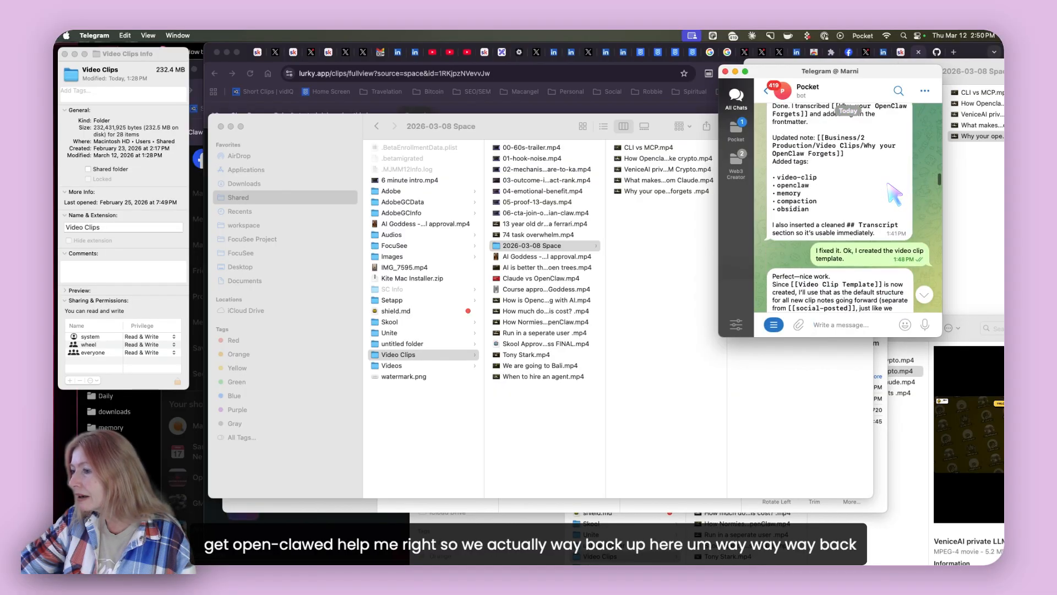
pyautogui.scroll(5, 895, 194)
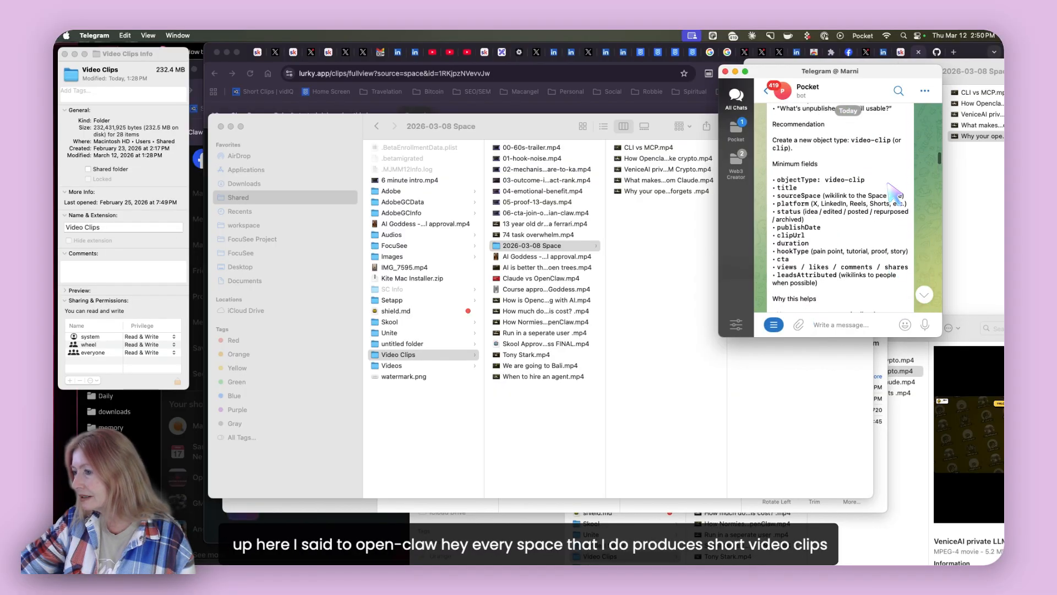
pyautogui.scroll(1, 895, 194)
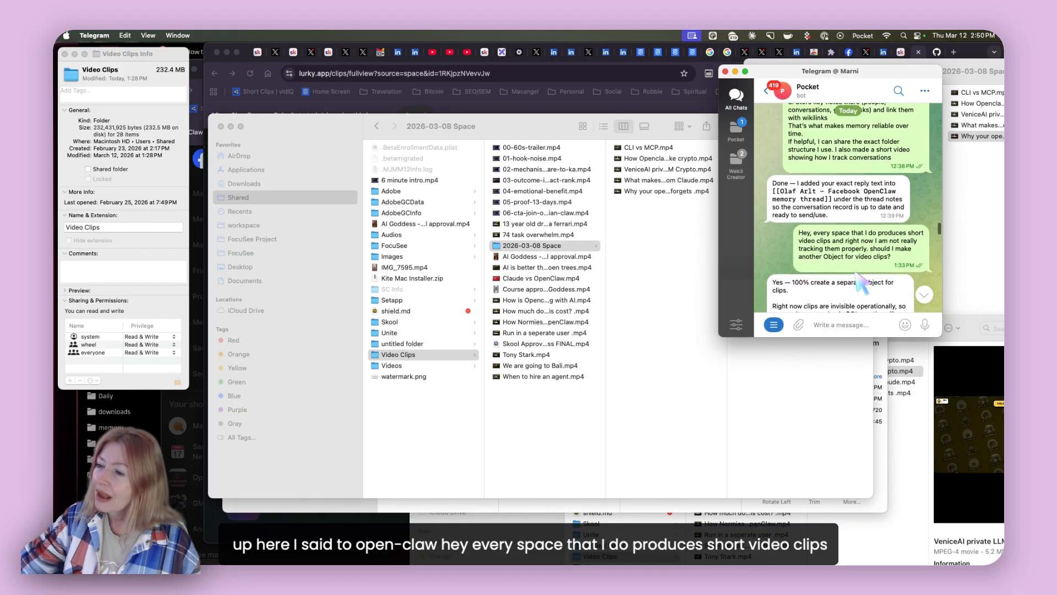
pyautogui.scroll(-3, 862, 284)
pyautogui.scroll(-4, 857, 268)
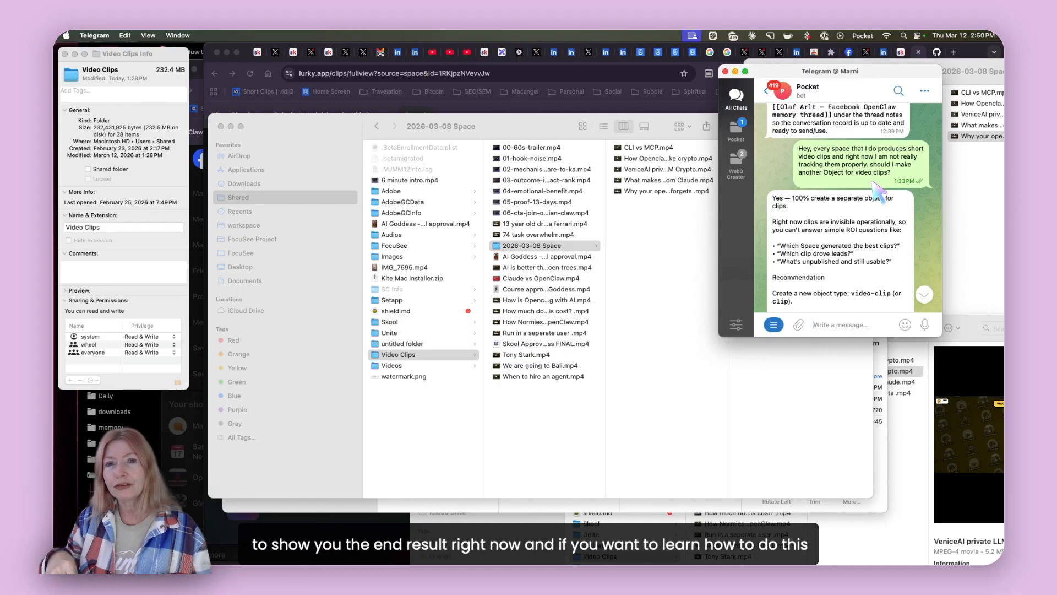
pyautogui.scroll(-1, 873, 183)
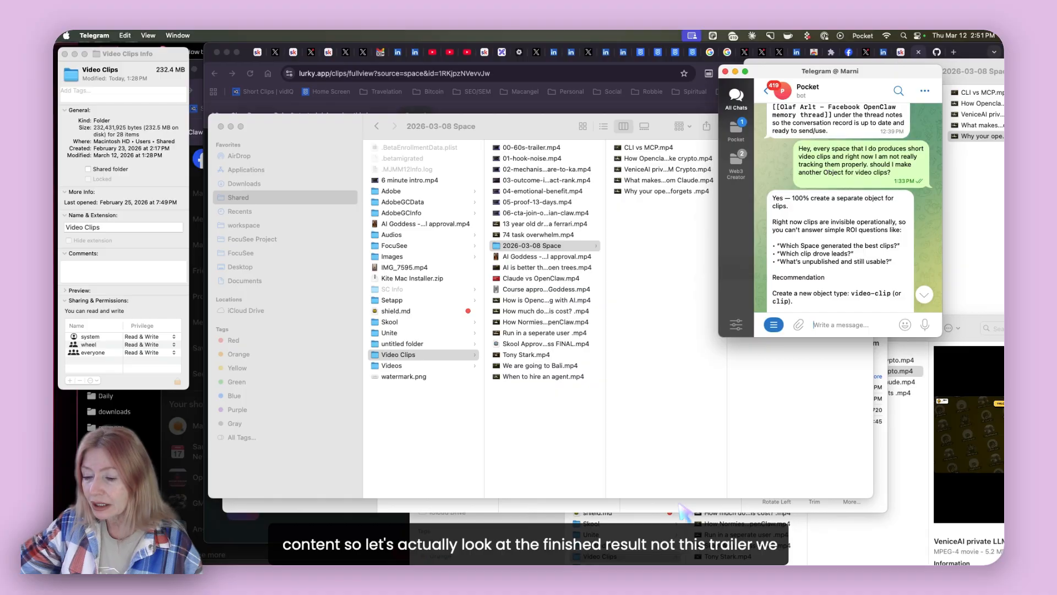
# Step: Switch to Obsidian and open the "Why your OpenClaw Forgets" note in Business > 2 Production > Video Clips
pyautogui.moveTo(524, 548)
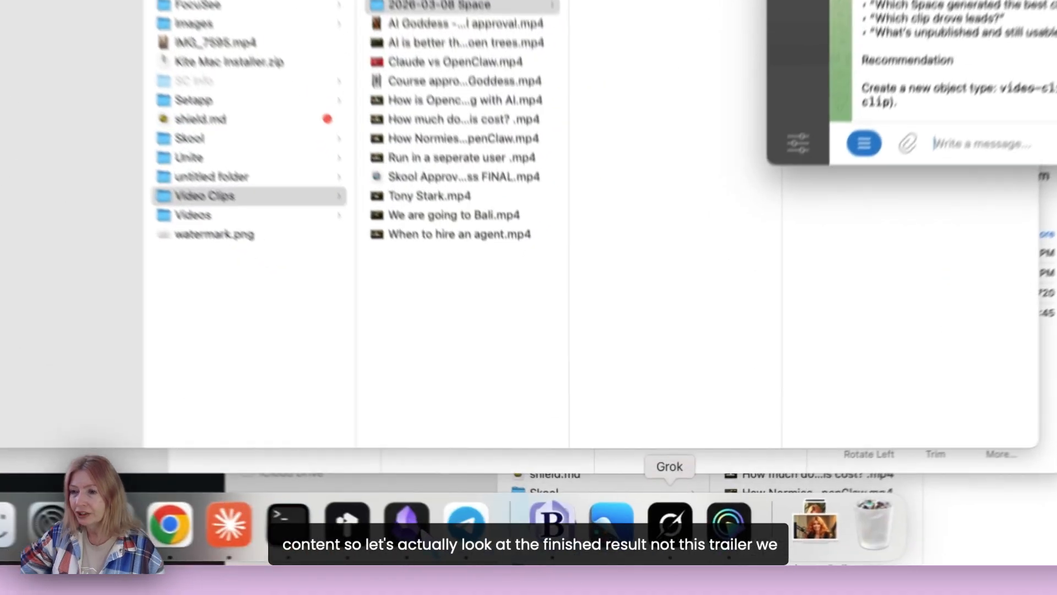
pyautogui.click(406, 522)
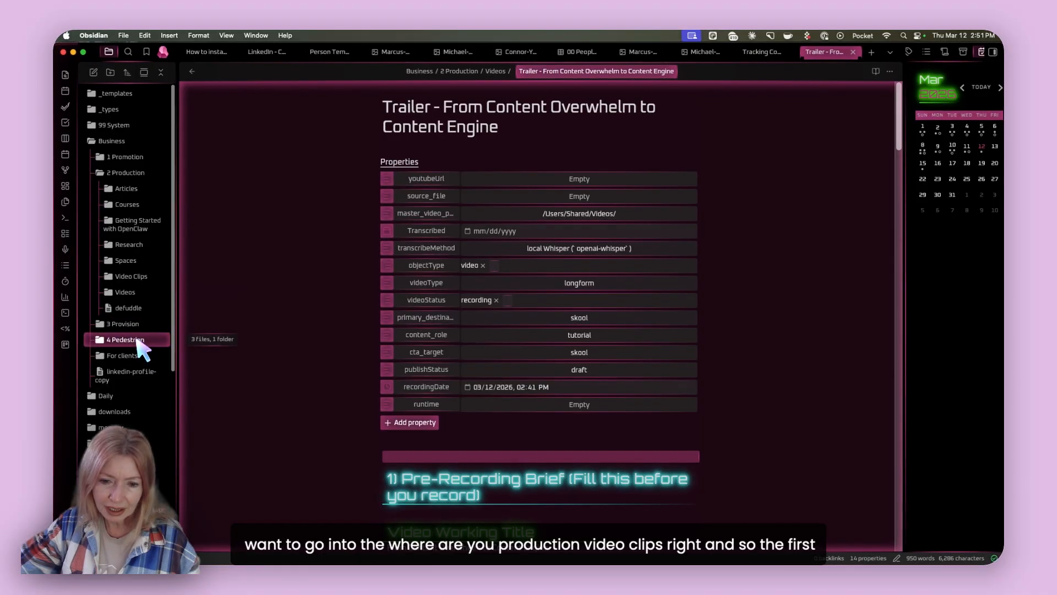
pyautogui.scroll(-1, 137, 342)
pyautogui.scroll(-3, 142, 350)
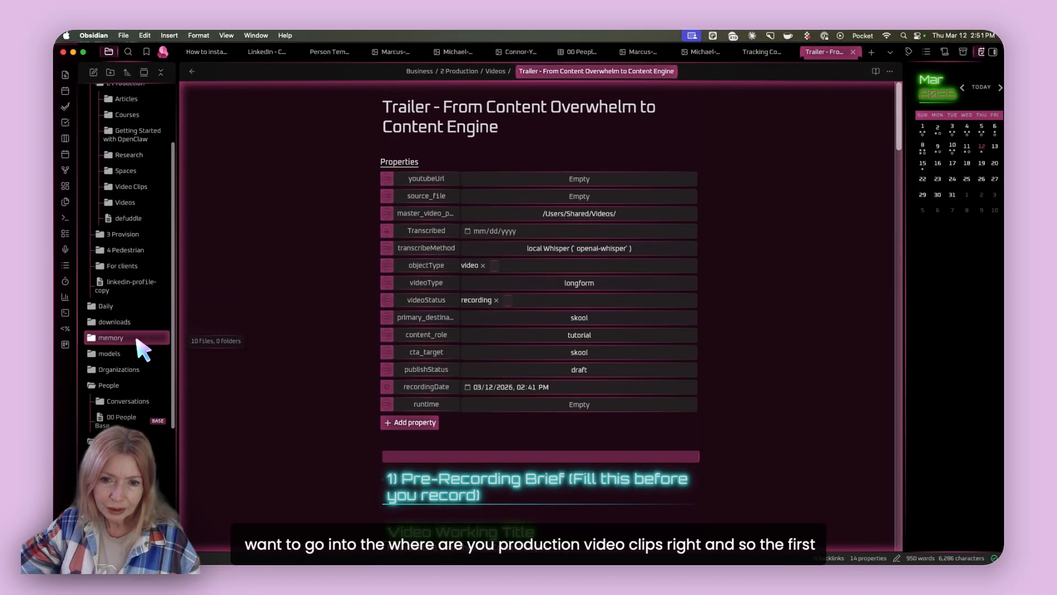
pyautogui.scroll(4, 142, 350)
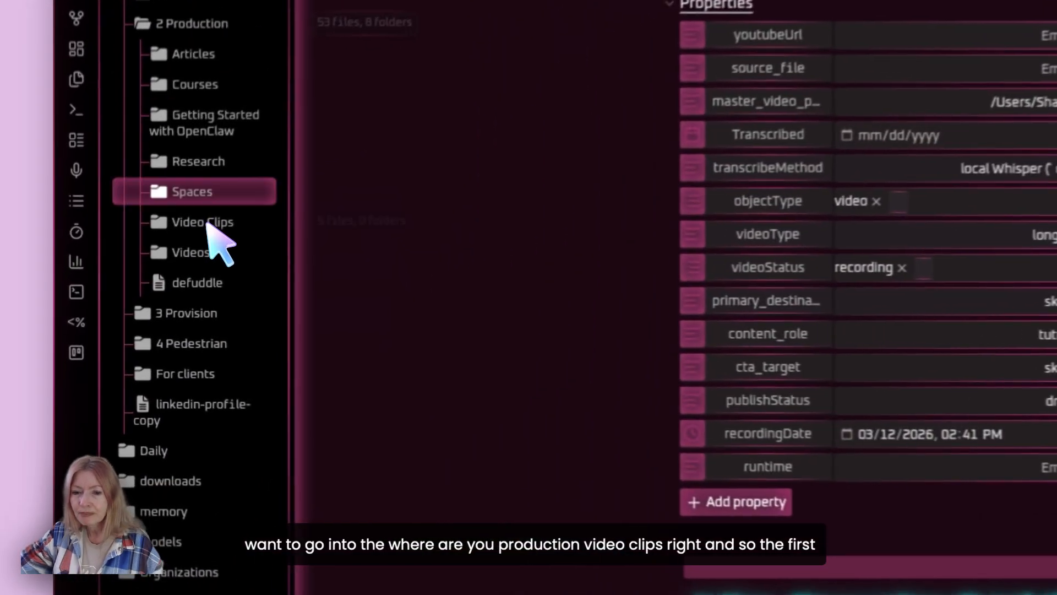
pyautogui.click(208, 223)
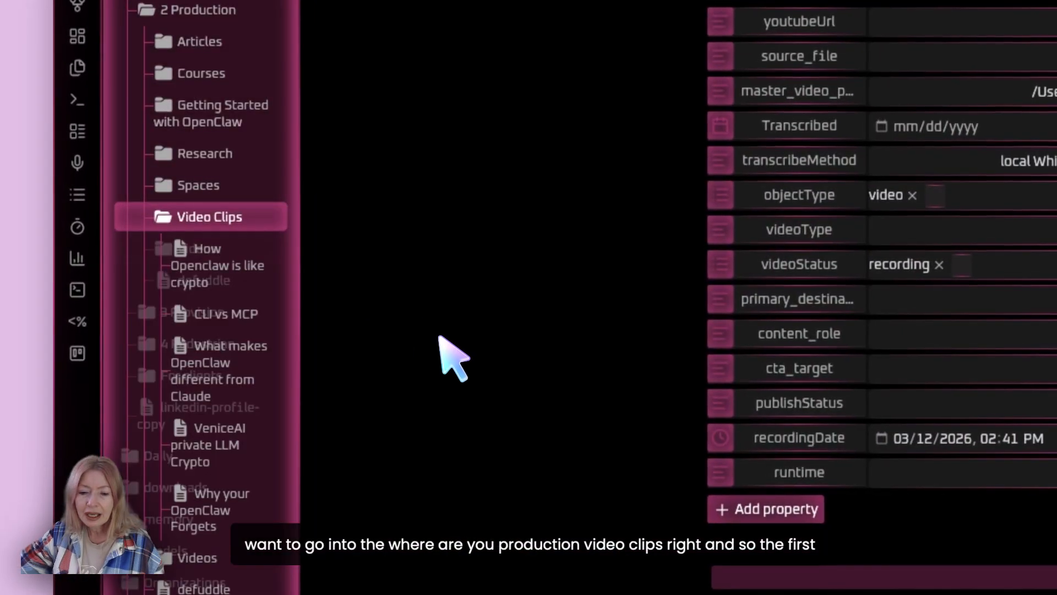
pyautogui.scroll(-4, 236, 375)
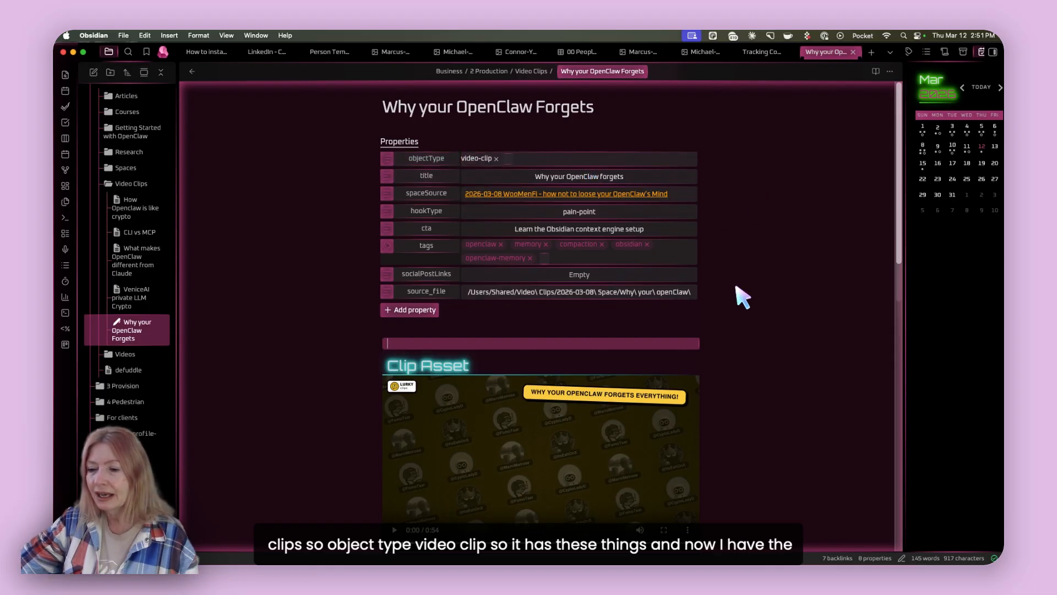
# Step: Review the note's embedded clip, transcript, purpose, suggested caption draft and linkage sections
pyautogui.scroll(-3, 741, 321)
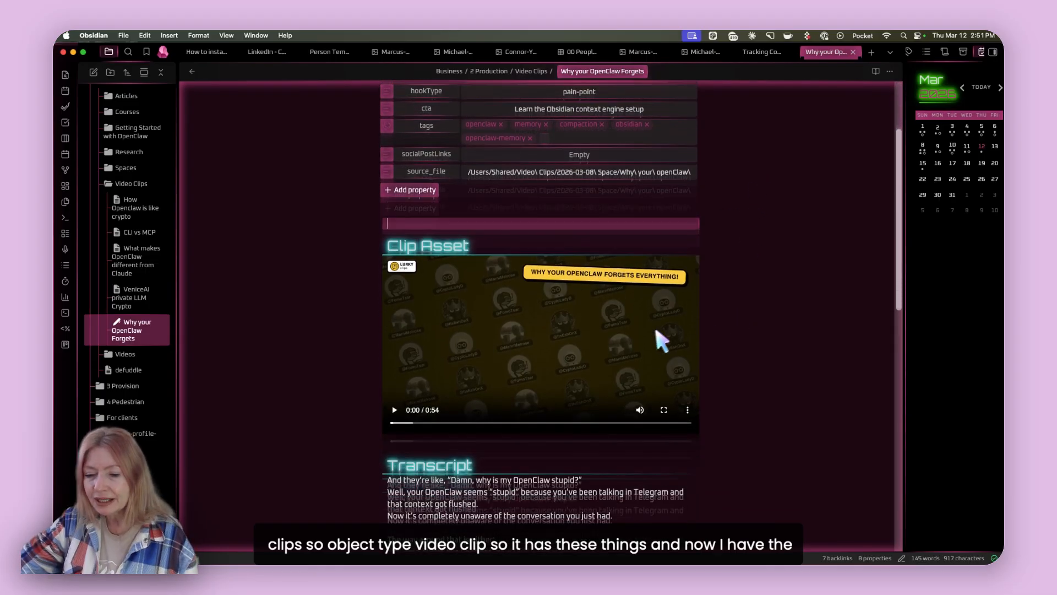
pyautogui.scroll(-8, 765, 352)
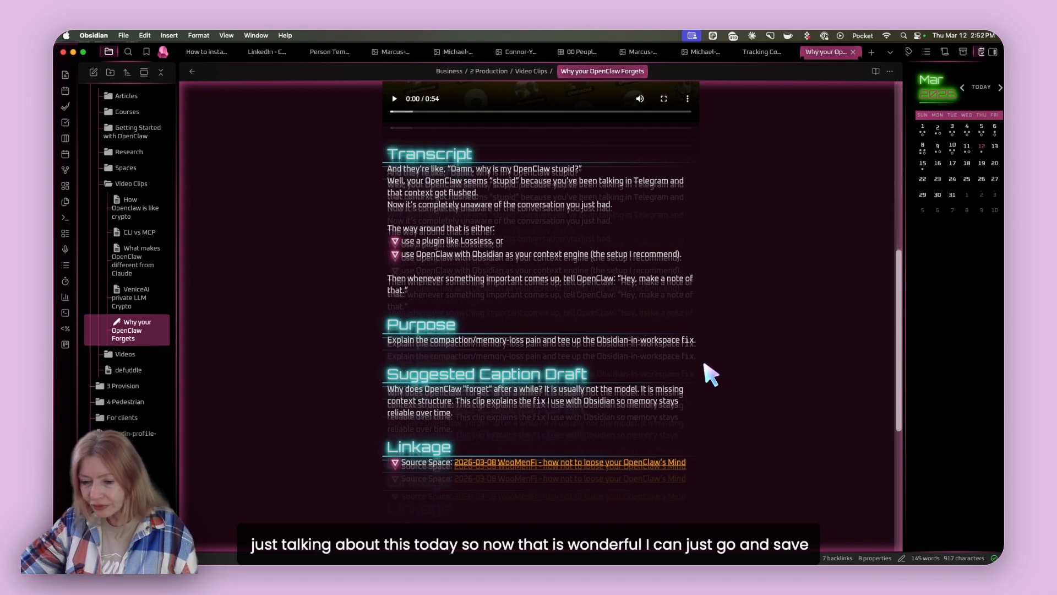
# Step: Switch to Finder and look at the clips saved in the 2026-03-08 Space folder
pyautogui.moveTo(580, 561)
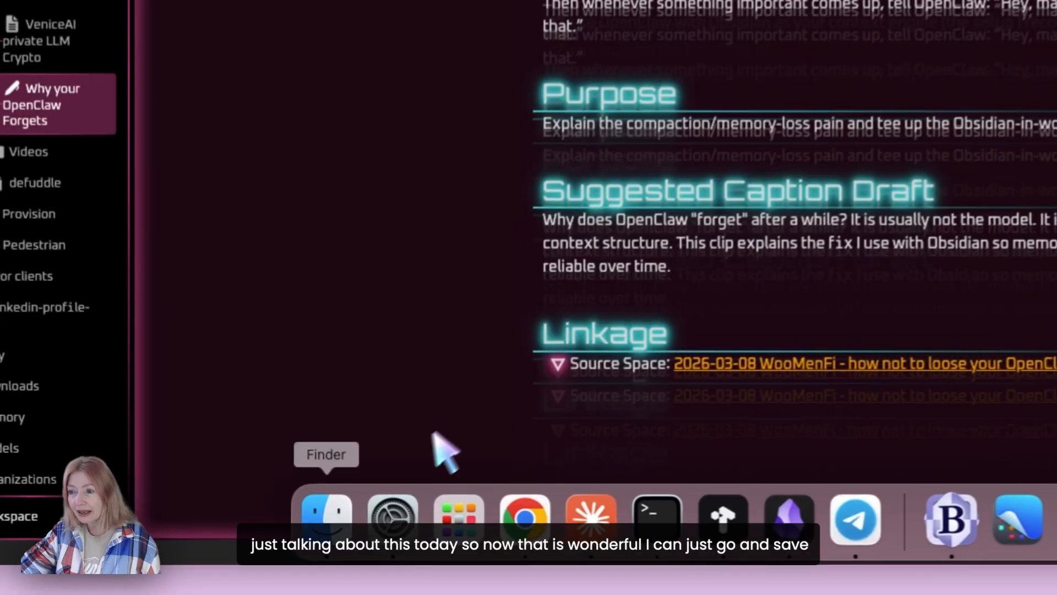
pyautogui.click(327, 518)
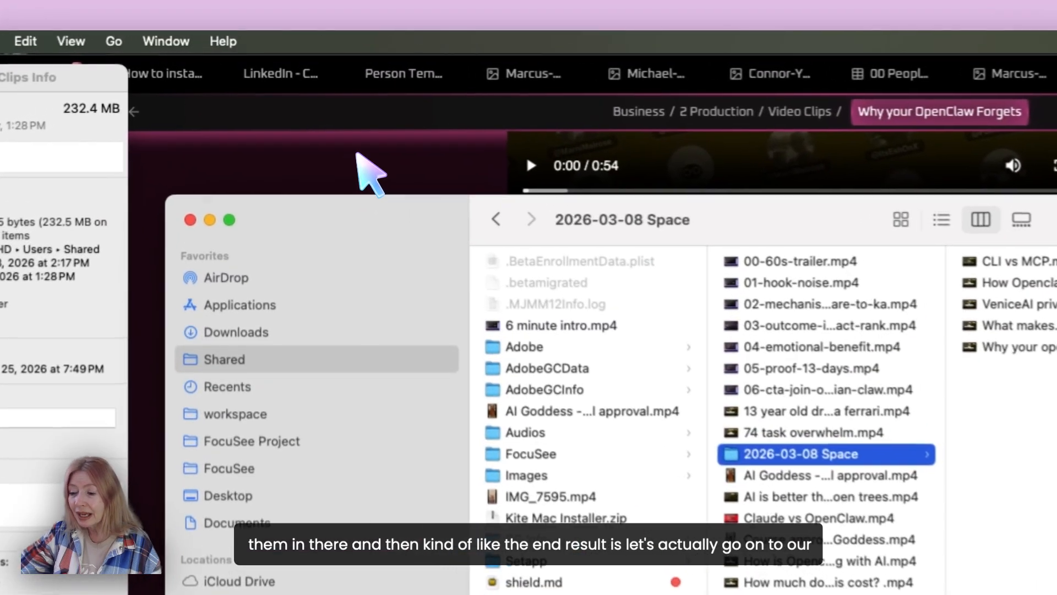
# Step: Return to Obsidian, open the 2026-03-12 daily note and read its log entries about the clip notes and matching social posts
pyautogui.click(313, 107)
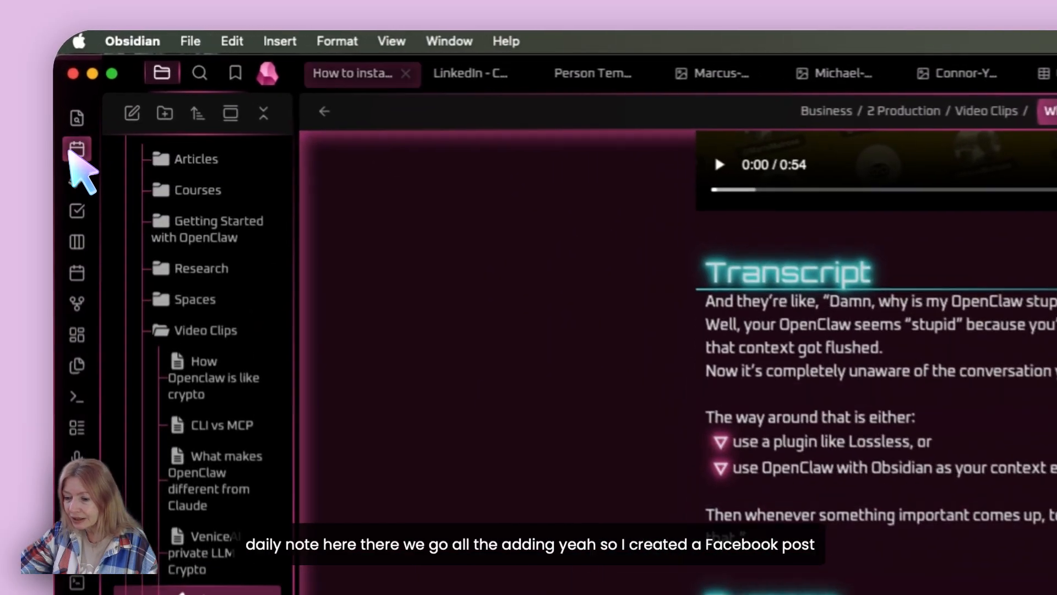
pyautogui.click(78, 150)
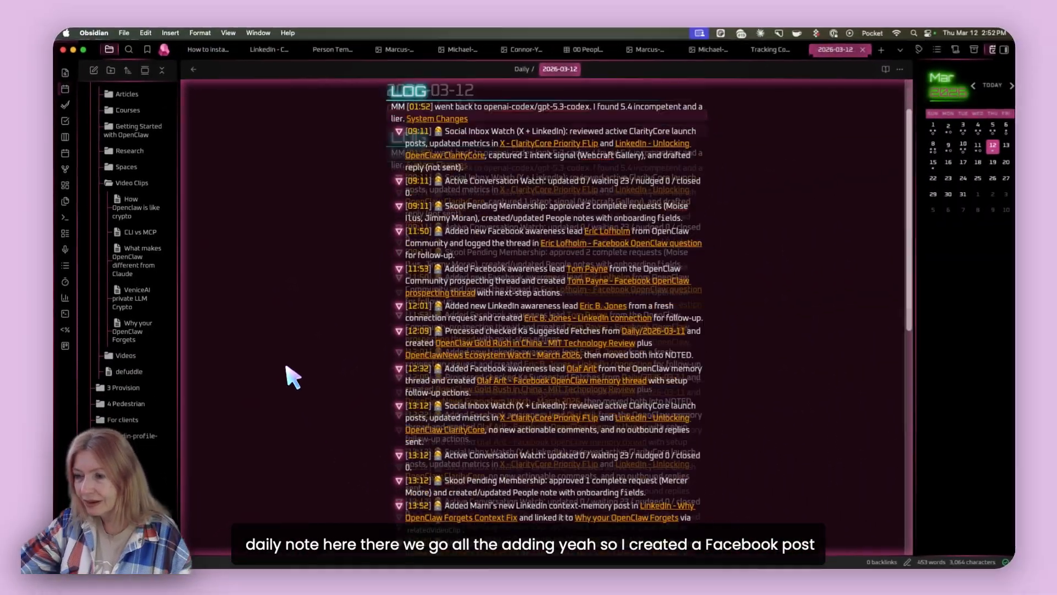
pyautogui.scroll(-10, 285, 374)
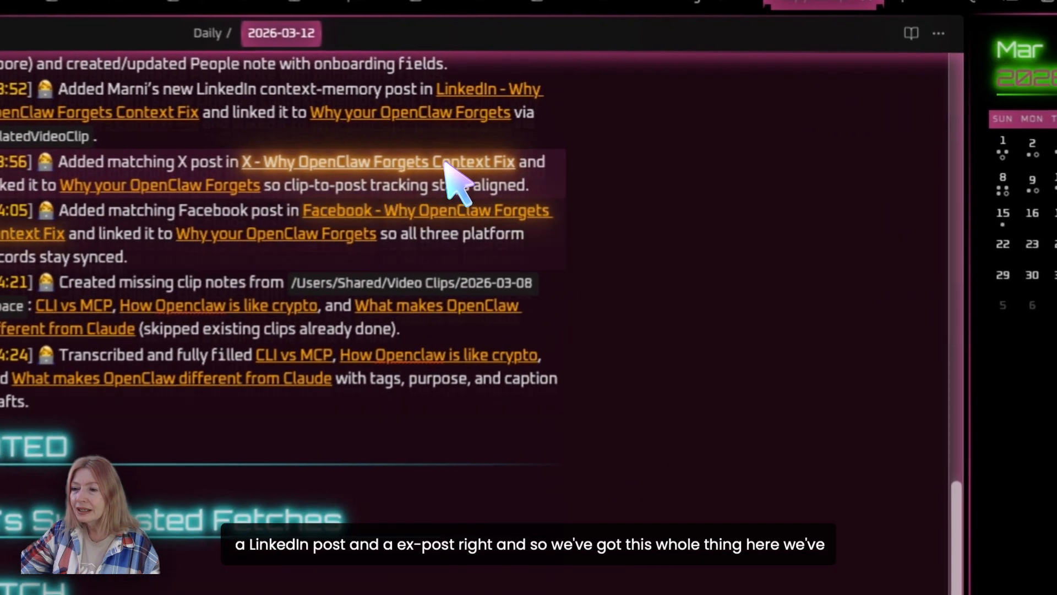
# Step: Open the linked "X - Why OpenClaw Forgets Context Fix" note and review its properties, related video clip and final copy
pyautogui.click(636, 138)
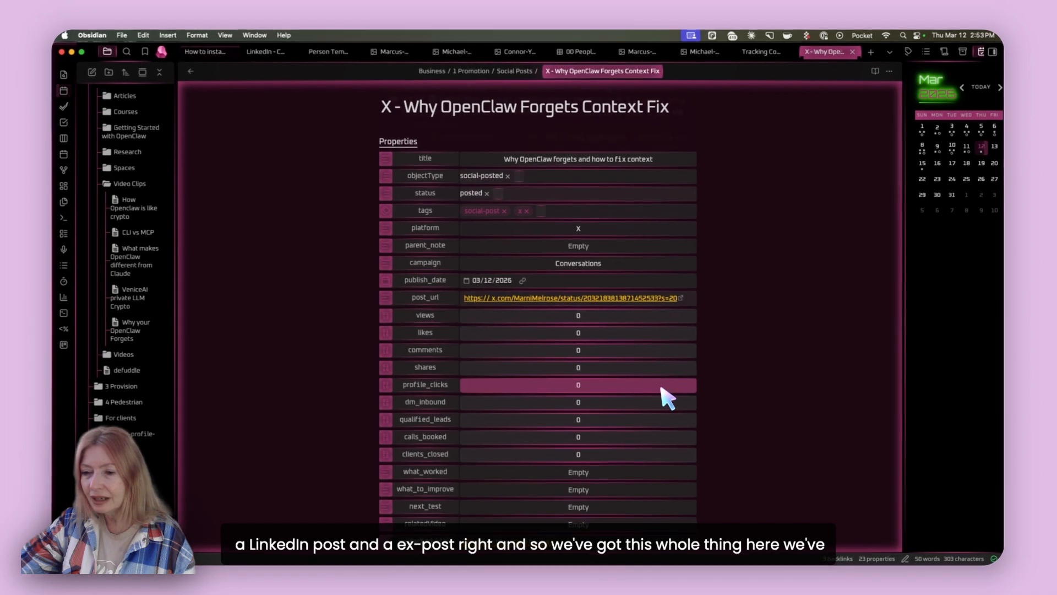
pyautogui.scroll(-10, 668, 397)
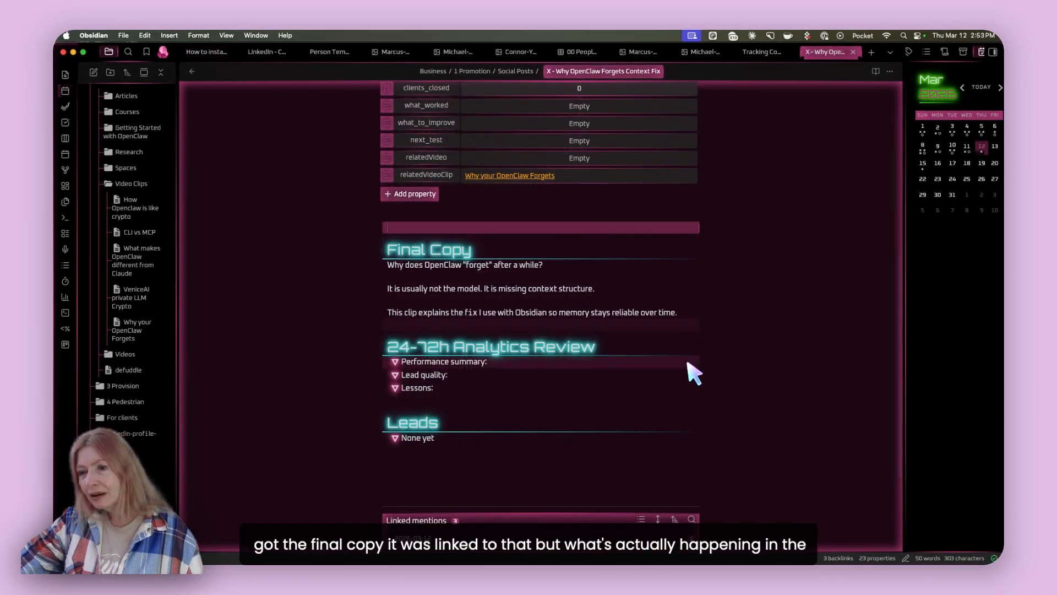
pyautogui.scroll(5, 693, 375)
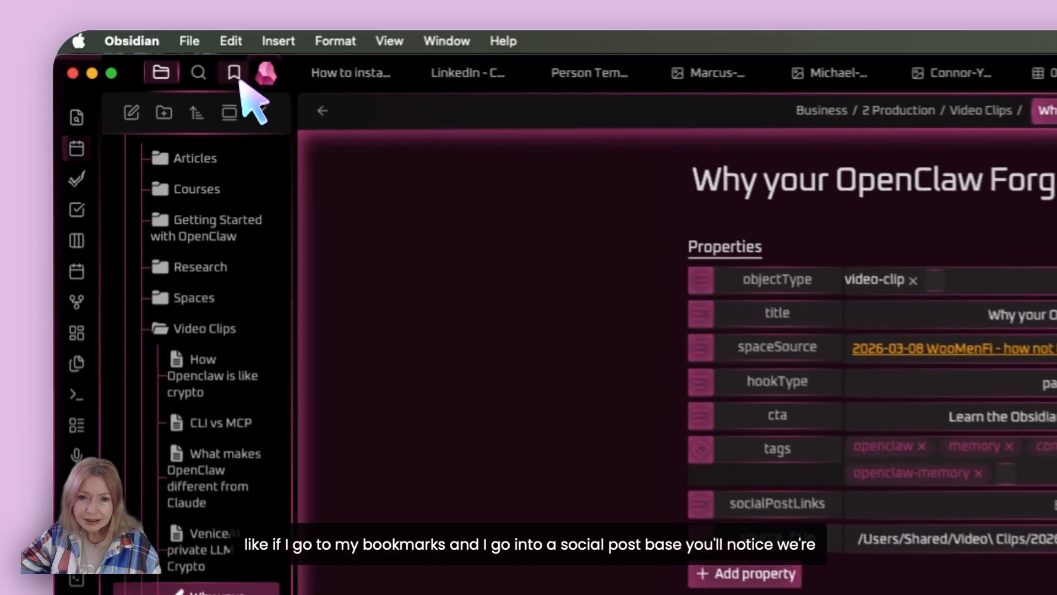
# Step: Open the bookmarked Social Posts.base and review its tracking columns, including views, likes, comments, shares and profile_clicks
pyautogui.click(189, 61)
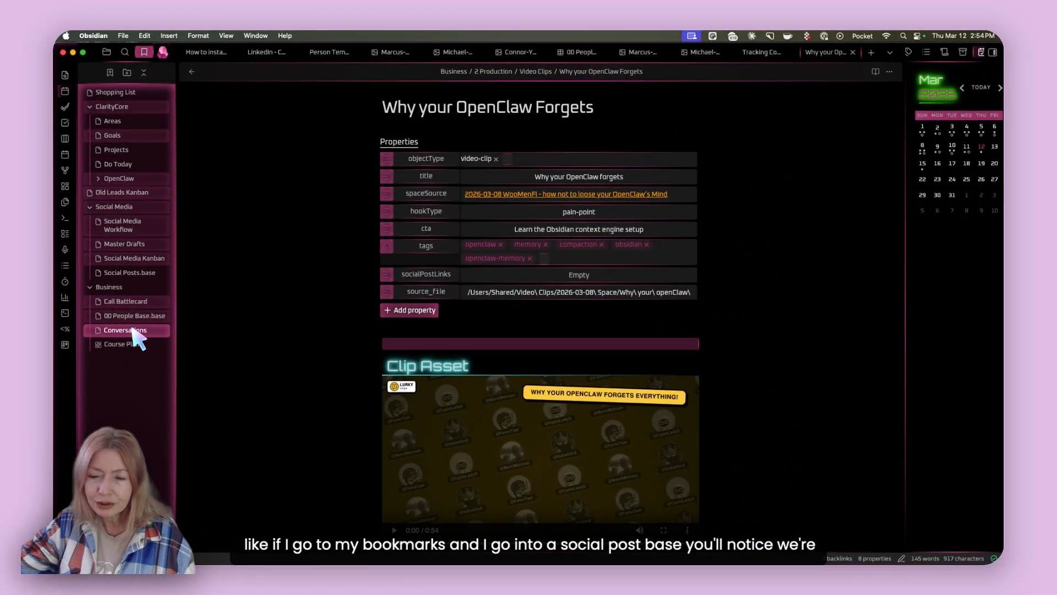
pyautogui.click(130, 273)
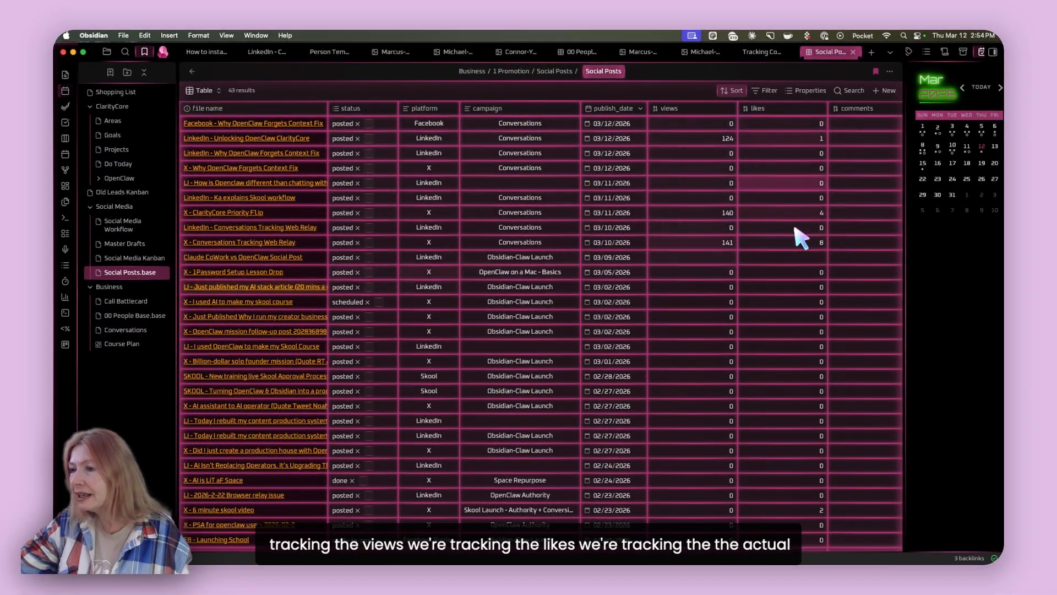
pyautogui.hscroll(5, 795, 242)
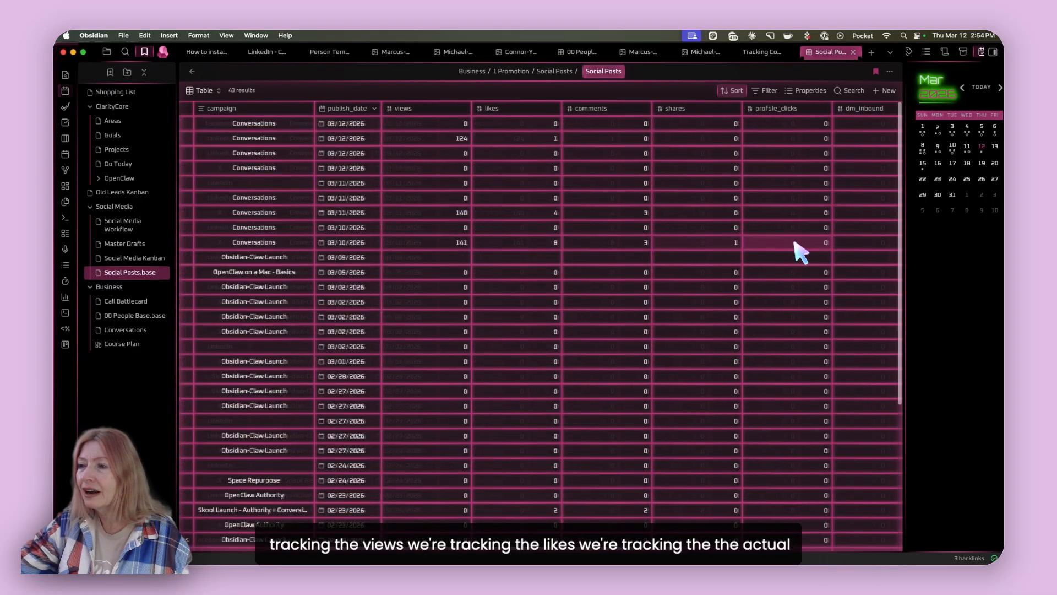
pyautogui.hscroll(-2, 800, 253)
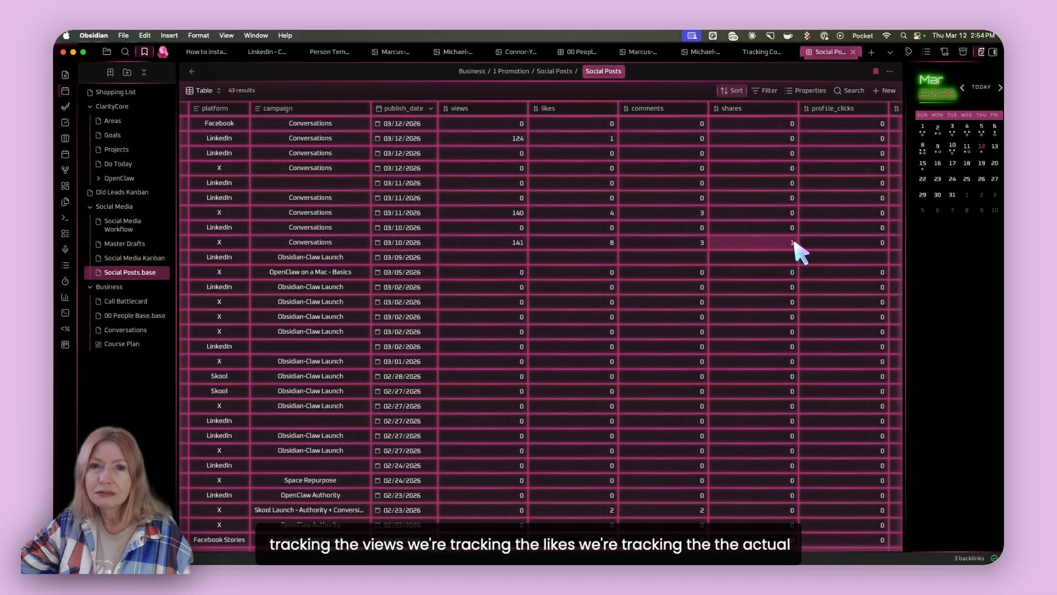
pyautogui.hscroll(-5, 800, 247)
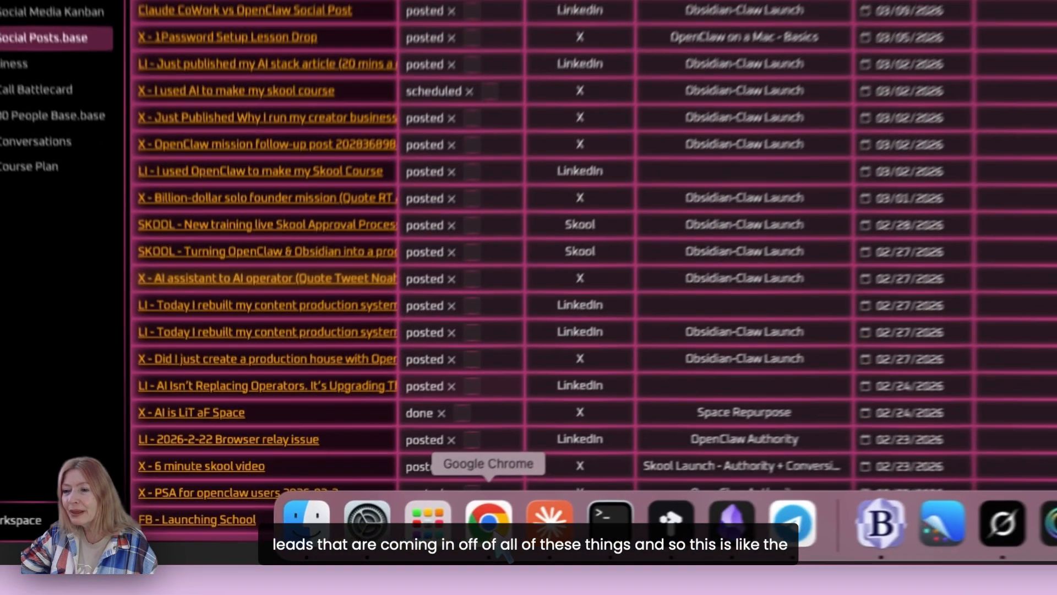
# Step: Switch to the Lurky clips page in Chrome and bring up the Pocket bot conversation in Telegram
pyautogui.click(366, 530)
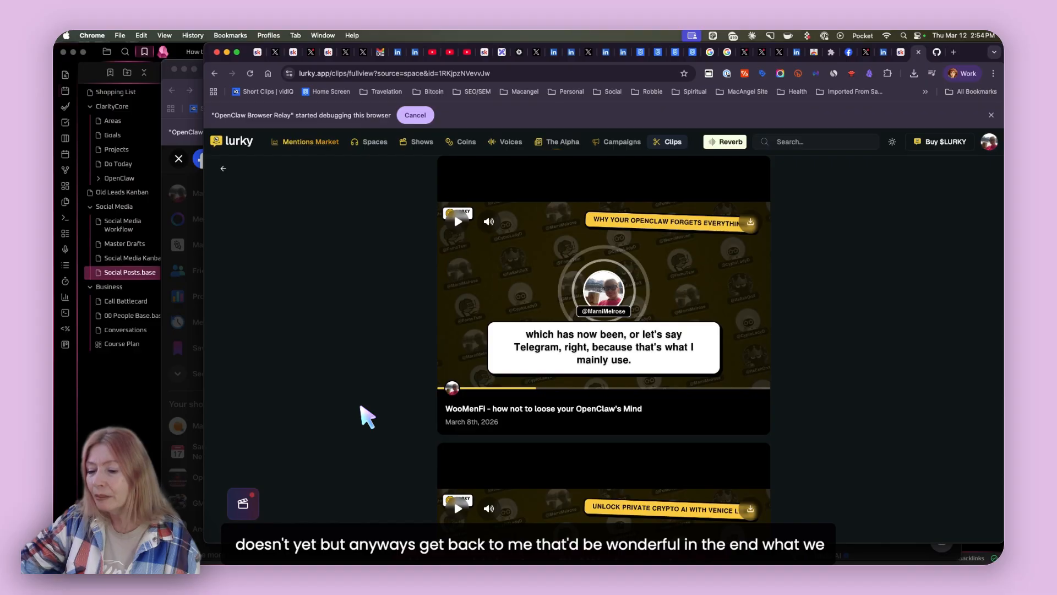
pyautogui.moveTo(446, 556)
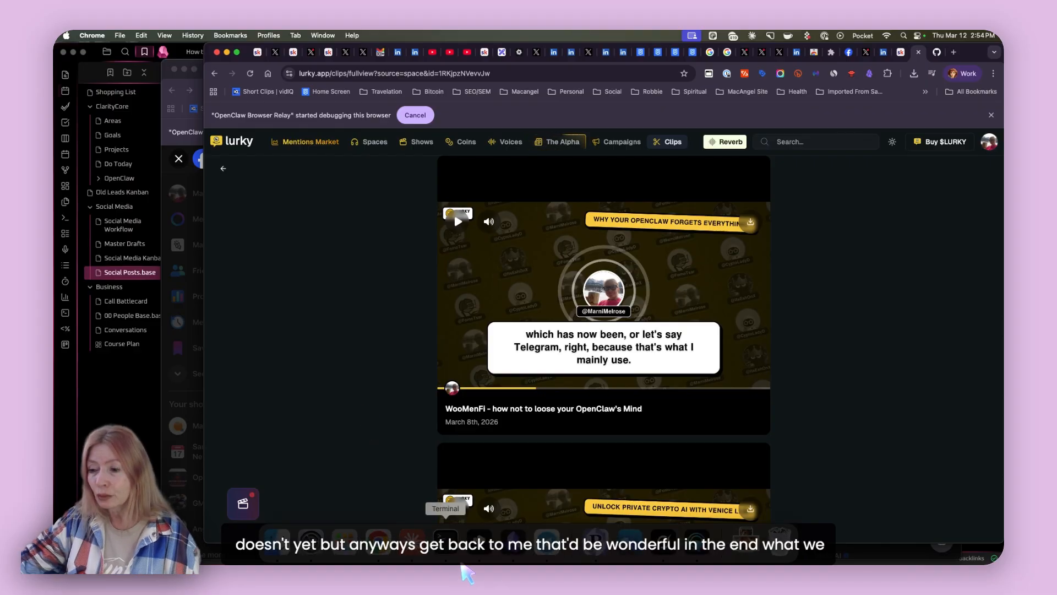
pyautogui.click(548, 543)
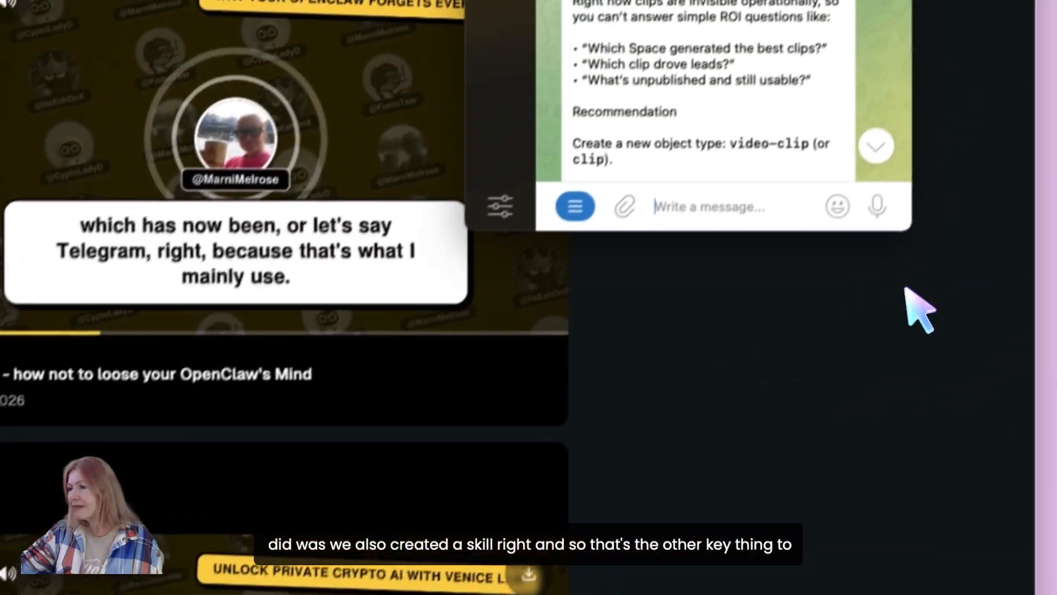
pyautogui.moveTo(905, 325)
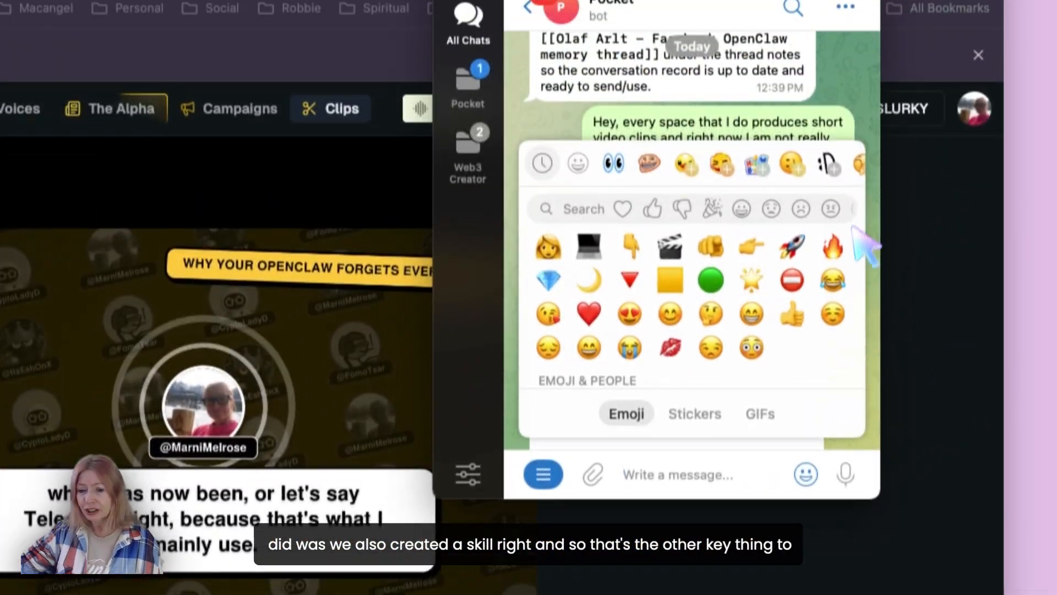